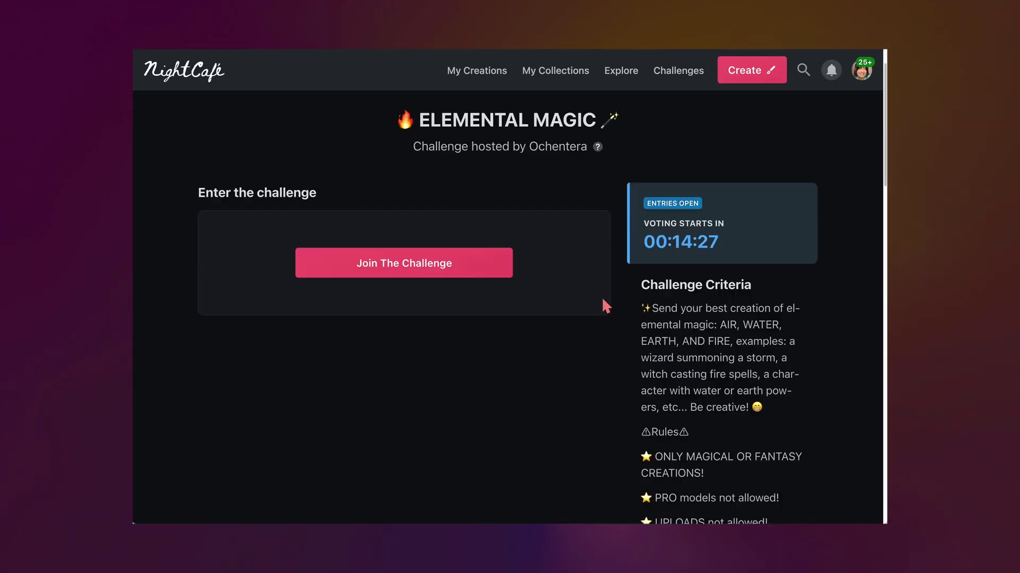
Write the prompt 'a glowing forest with floating orbs' and bring up the Advanced Prompt Editor.
scroll(696, 255, "down", 6)
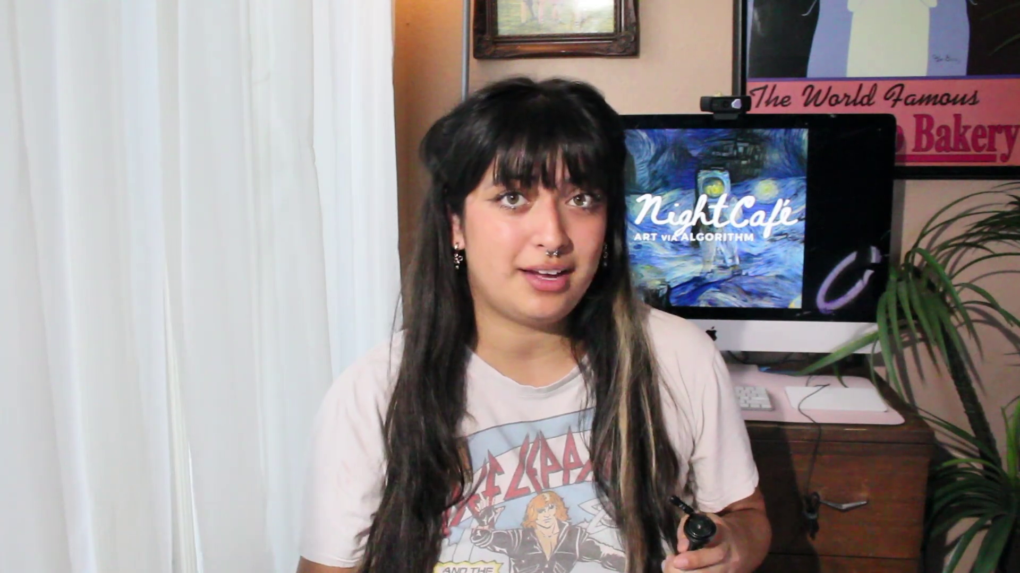
type("a glowi")
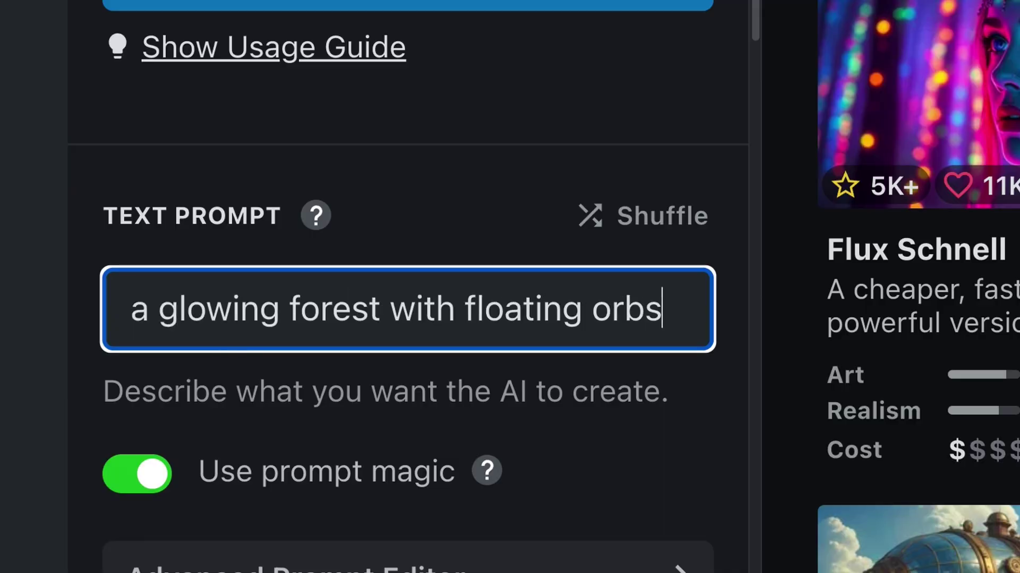
type("ng forest with floating orbs")
left_click(519, 563)
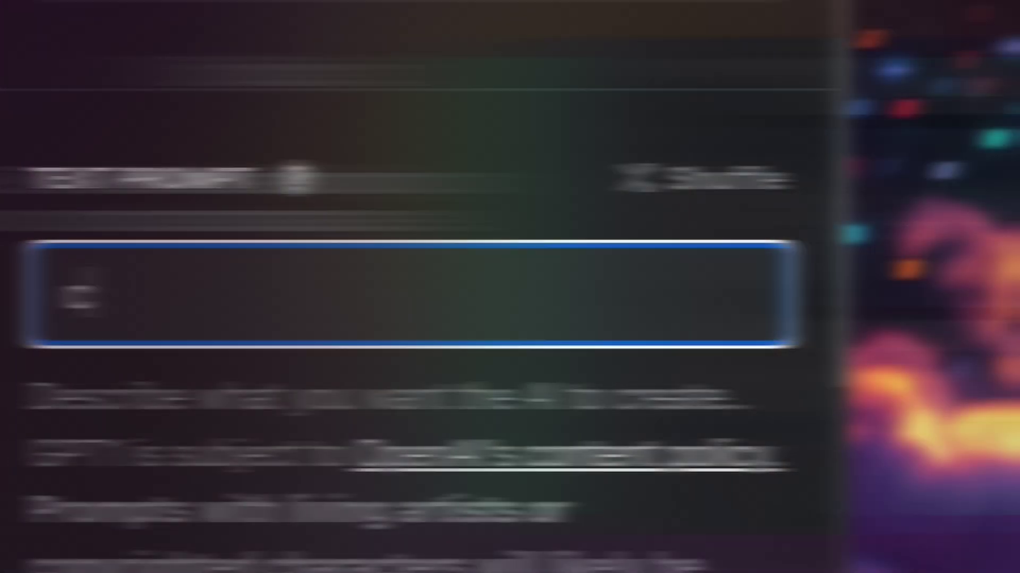
type("ool land")
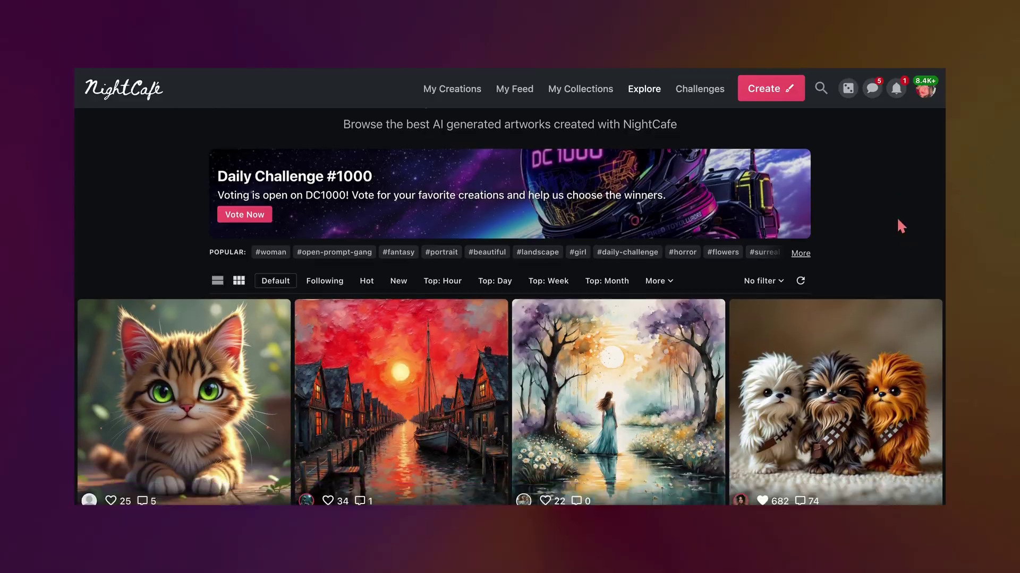
scroll(899, 223, "down", 10)
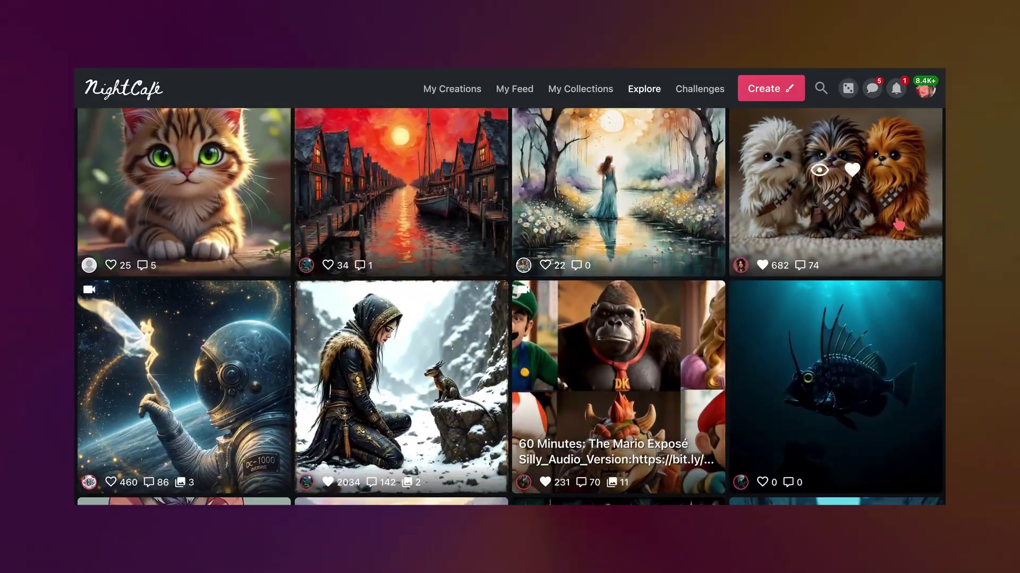
scroll(901, 227, "down", 5)
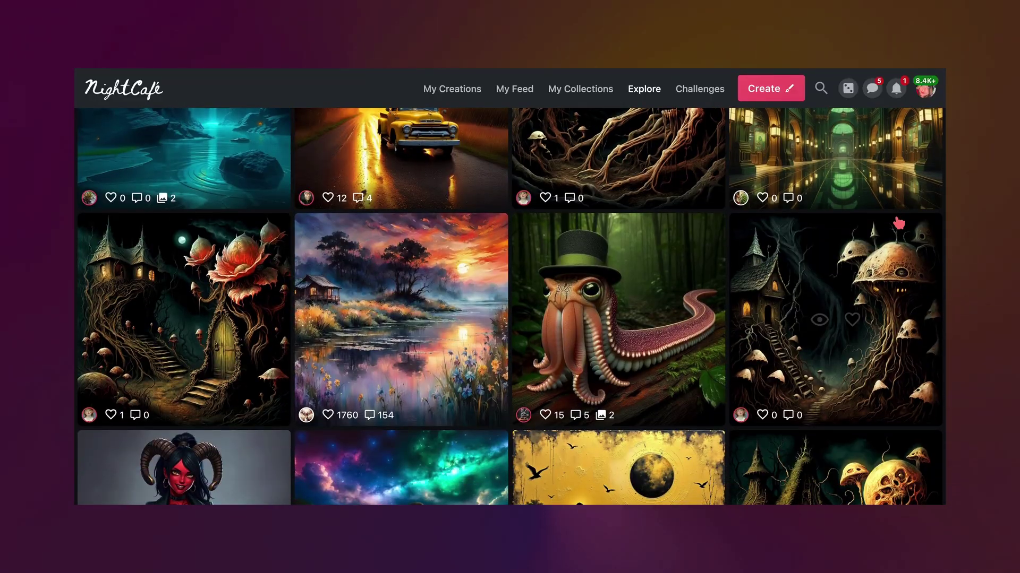
left_click(616, 308)
key("Escape")
scroll(431, 192, "down", 2)
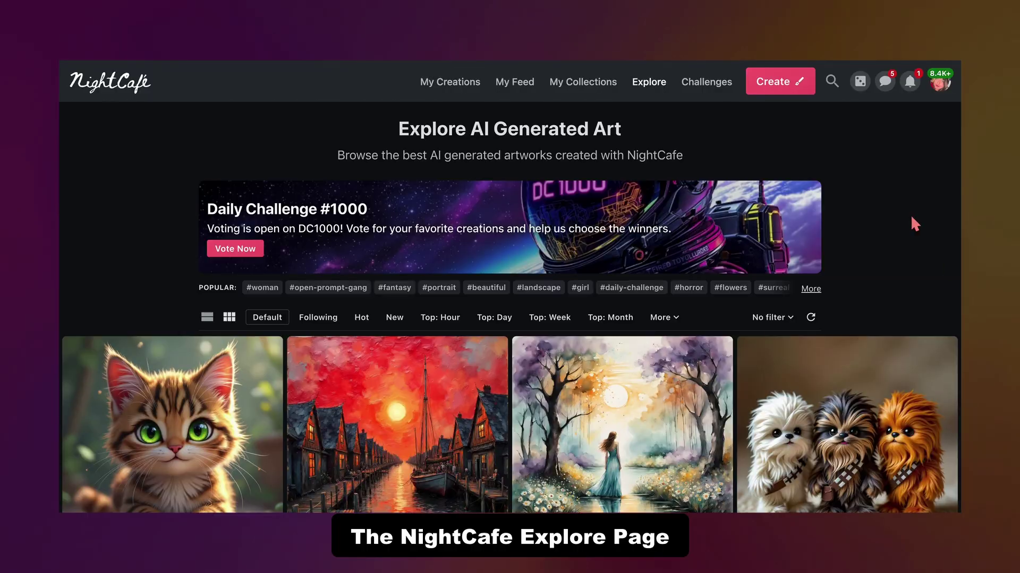
Scroll down the page to OpenAI models such as DALL-E 3 and GPT1 Medium.
scroll(910, 214, "down", 2)
scroll(910, 214, "down", 7)
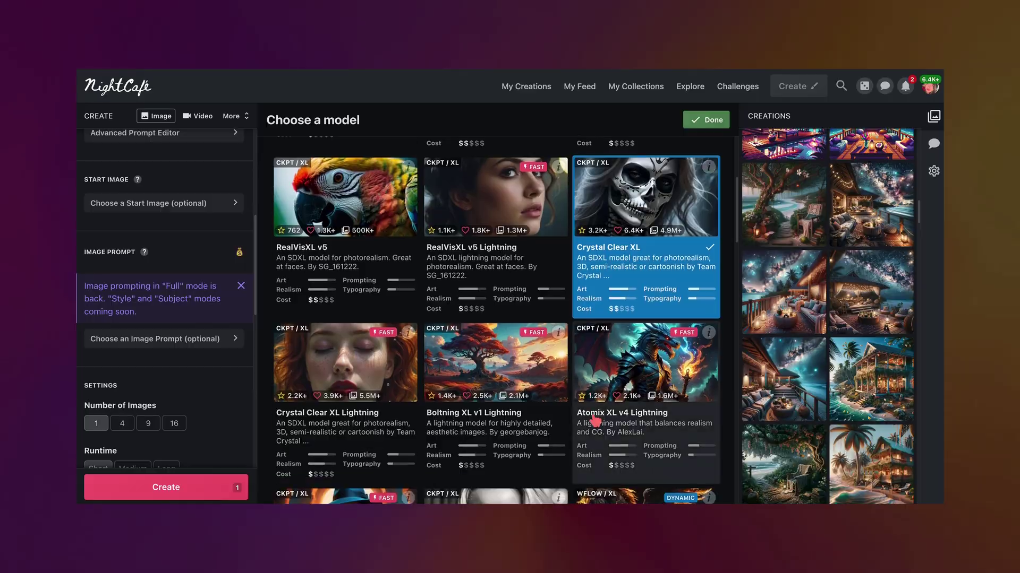
scroll(730, 334, "down", 5)
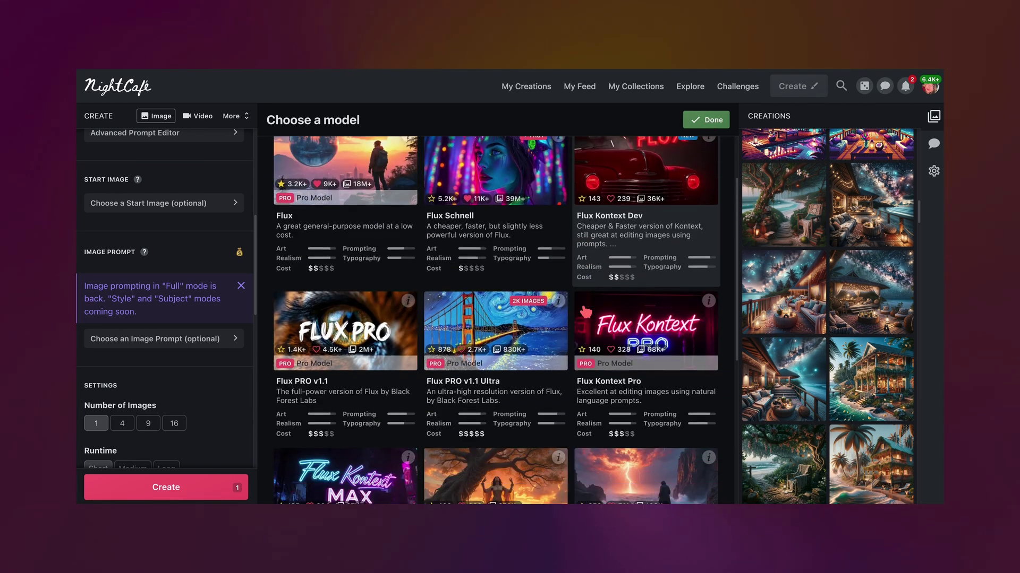
Scroll the model grid through cheap fast models like Flux Schnell, Juggernaut v9 Lightning and SDXL LCM.
scroll(564, 280, "down", 2)
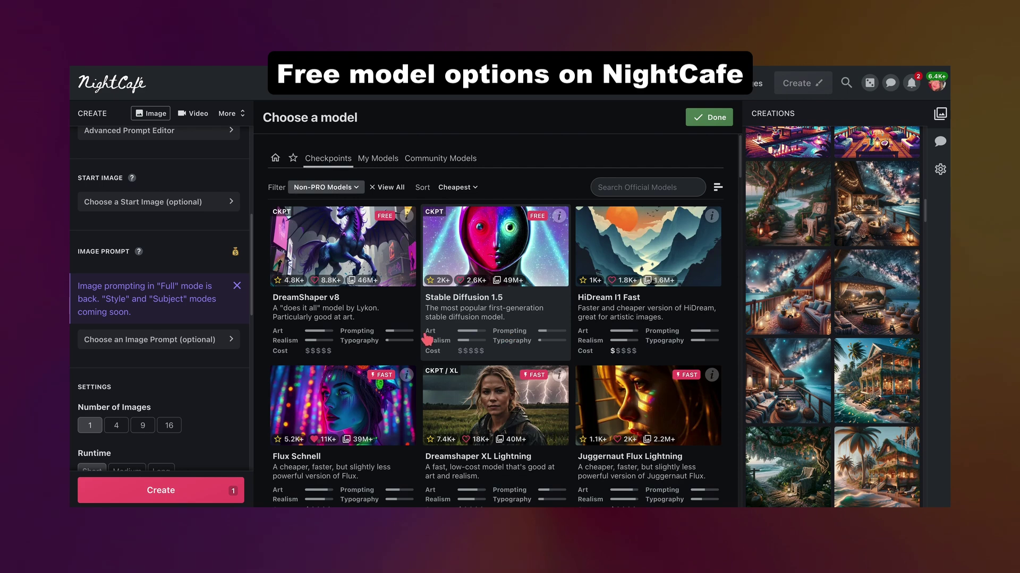
scroll(427, 338, "down", 3)
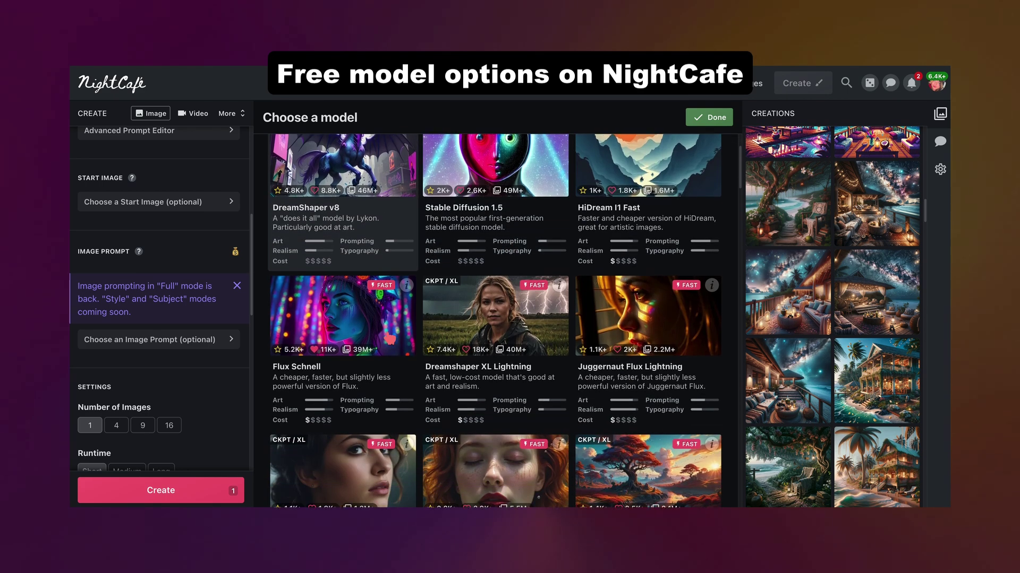
scroll(483, 368, "down", 5)
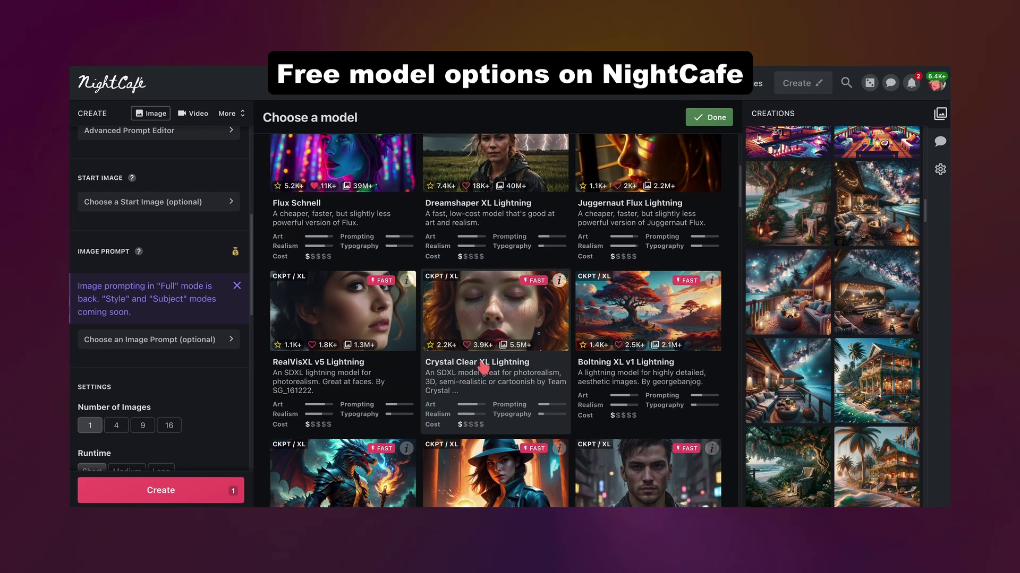
scroll(483, 368, "down", 6)
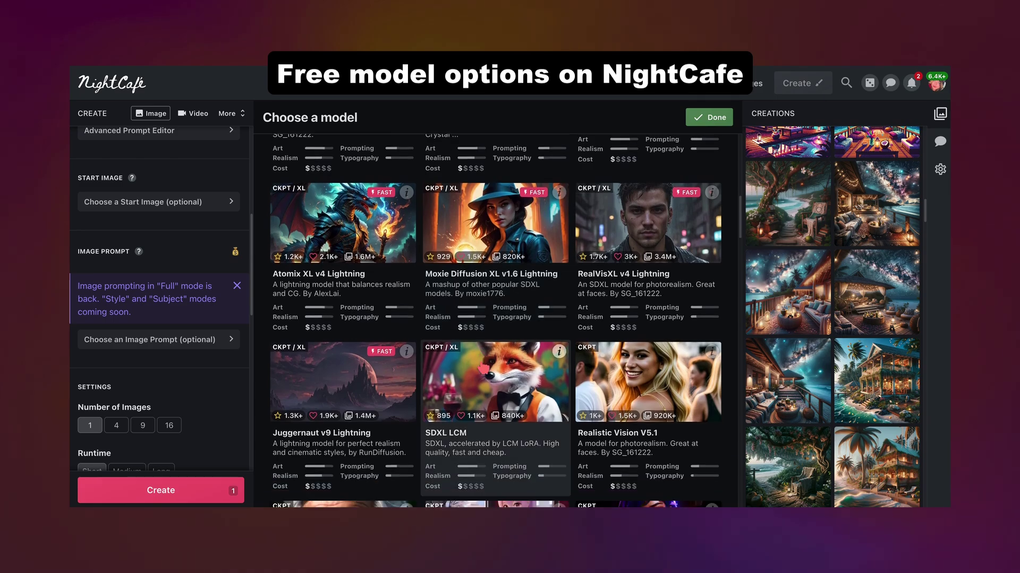
scroll(586, 384, "down", 1)
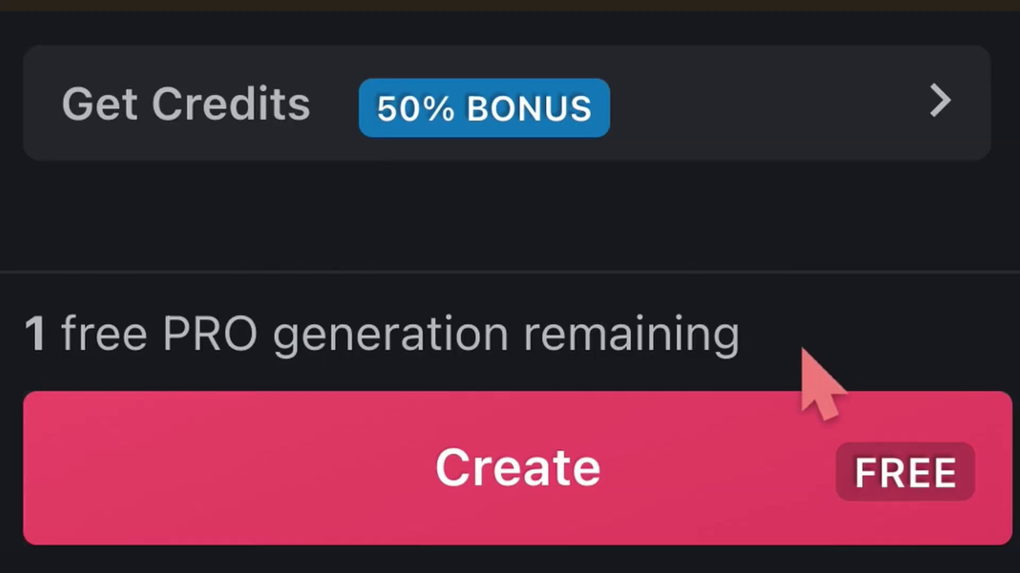
Start one free PRO generation, then a second generation costing 1.5 credits.
left_click(746, 463)
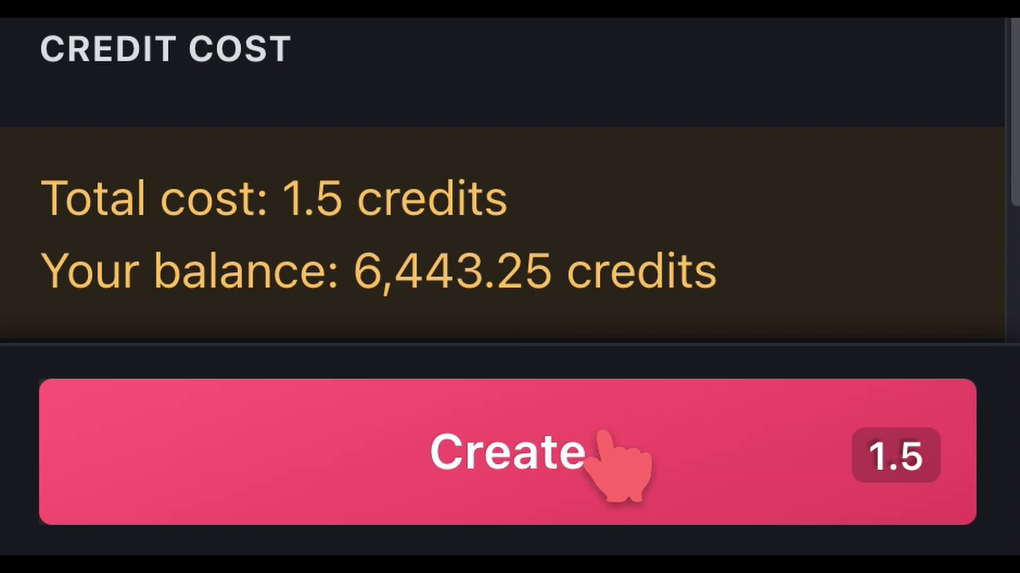
left_click(603, 432)
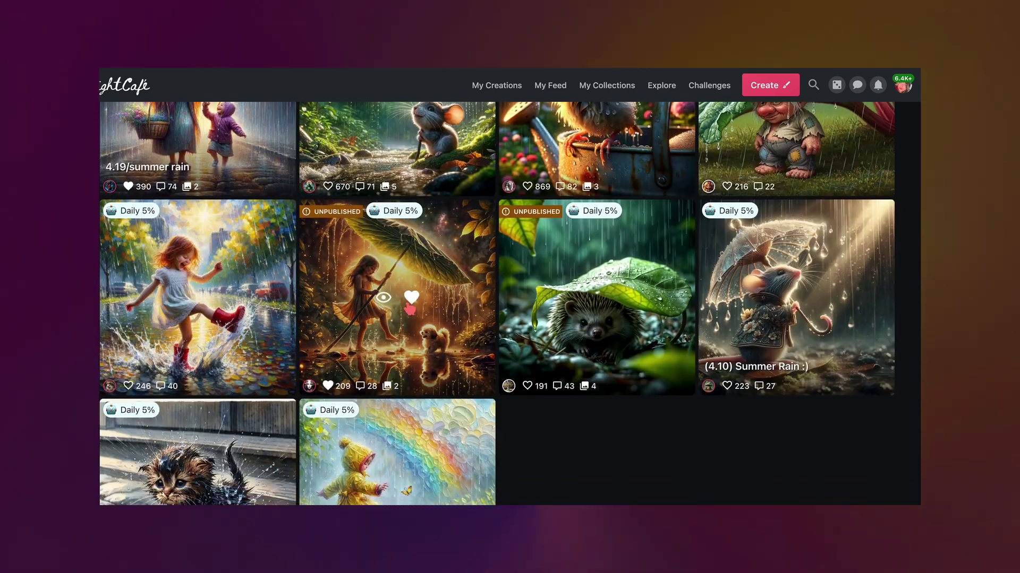
Post a 'wow!' comment on the Heavy Summer Rains storm-field image and return to the grid.
scroll(246, 241, "down", 3)
scroll(246, 240, "down", 3)
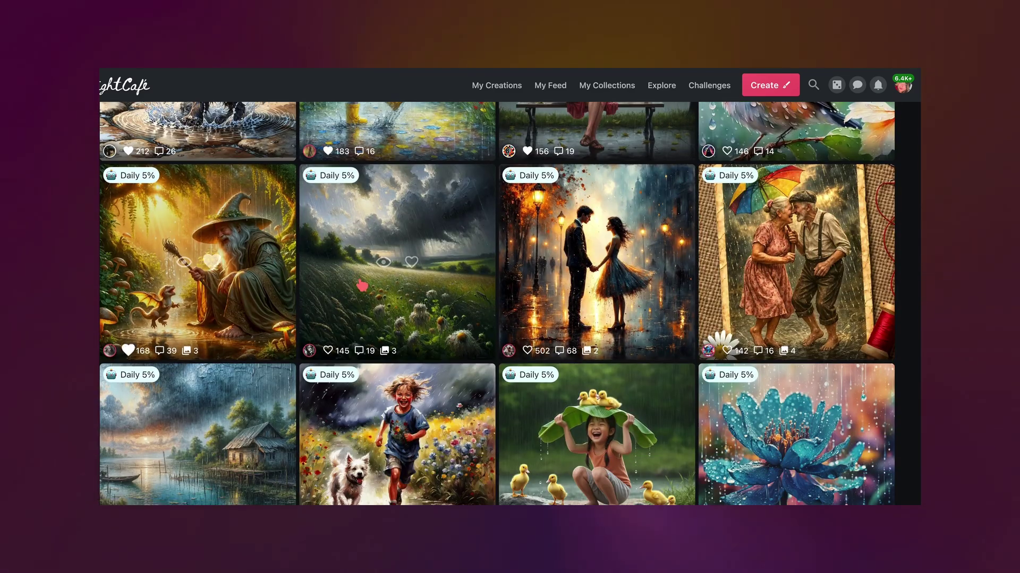
left_click(398, 261)
key("Return")
key("Escape")
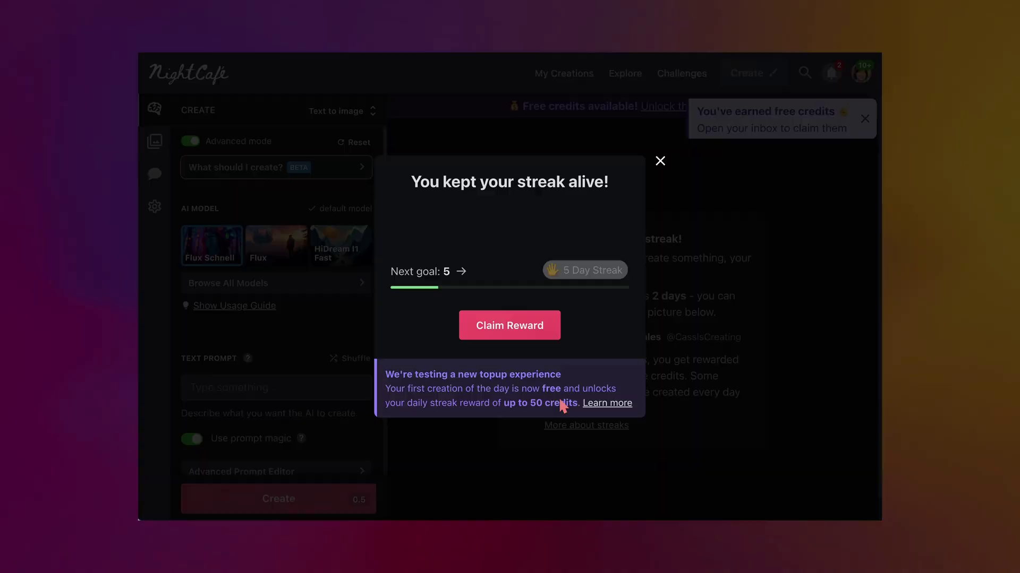
Claim today's 5 Day Streak reward and dismiss the streak dialog.
left_click(544, 334)
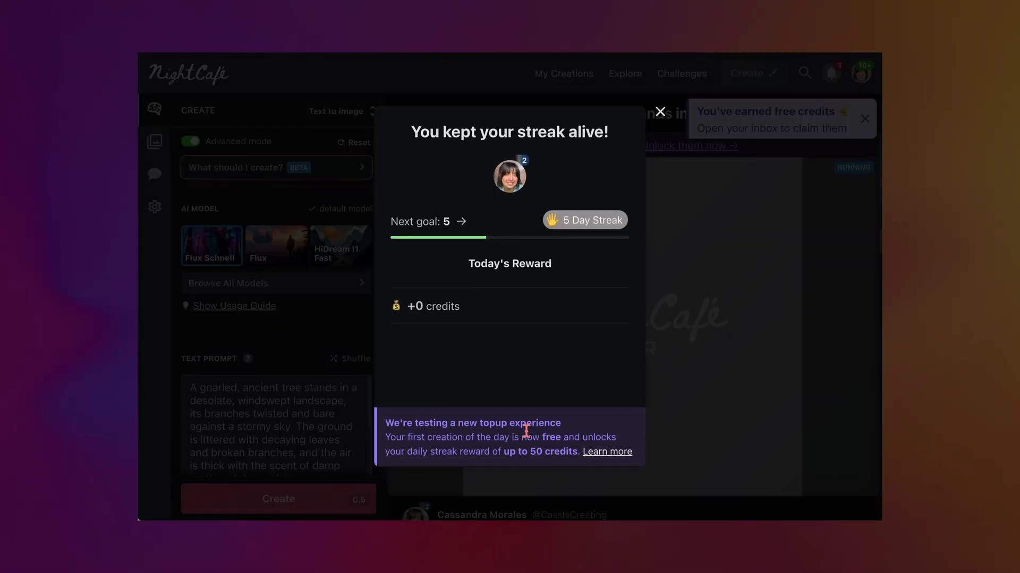
left_click(660, 112)
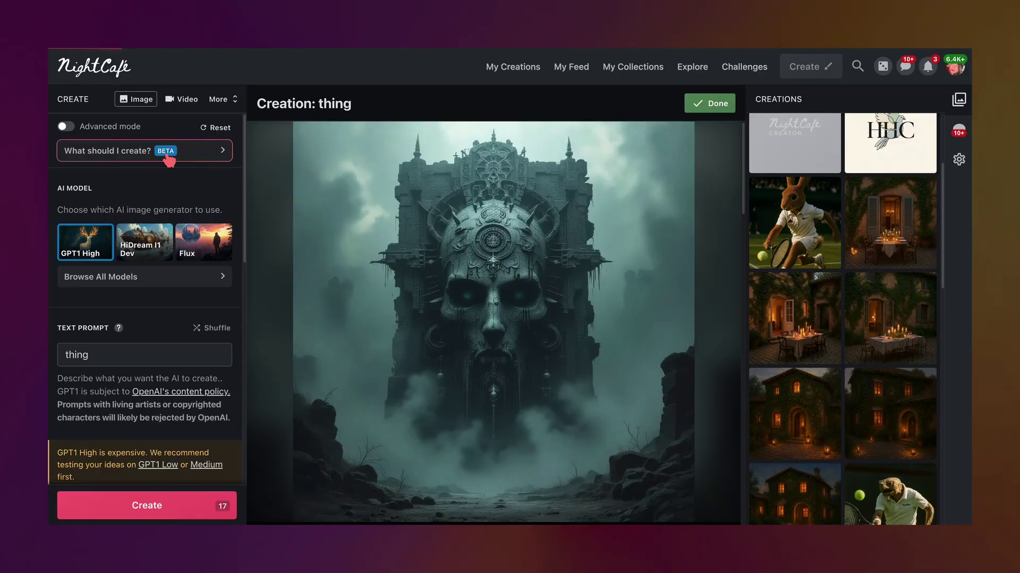
Show Vincent's daily prompt suggestions and read the help note explaining Vincent.
left_click(168, 154)
left_click(525, 147)
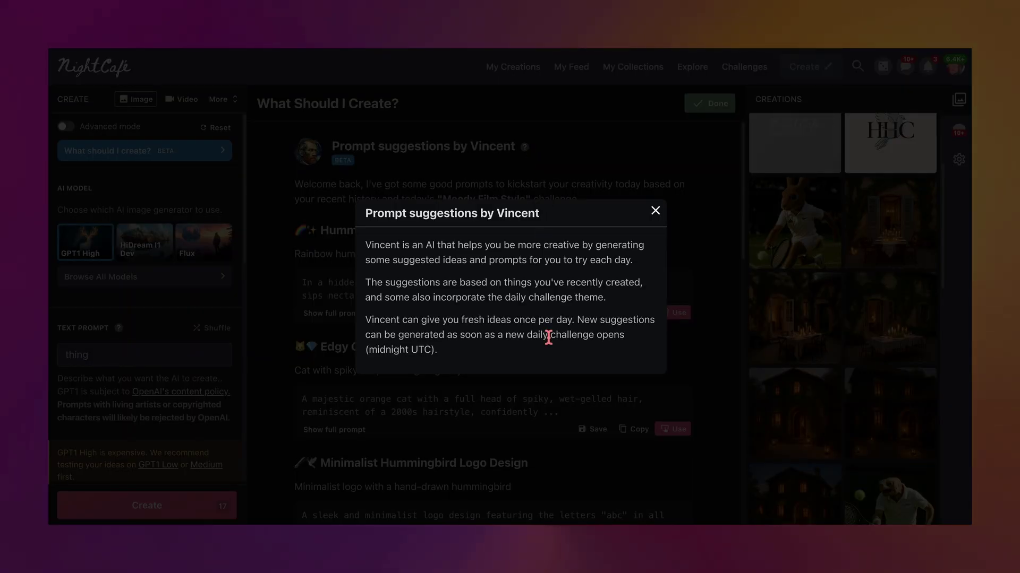
left_click(655, 211)
scroll(662, 209, "down", 10)
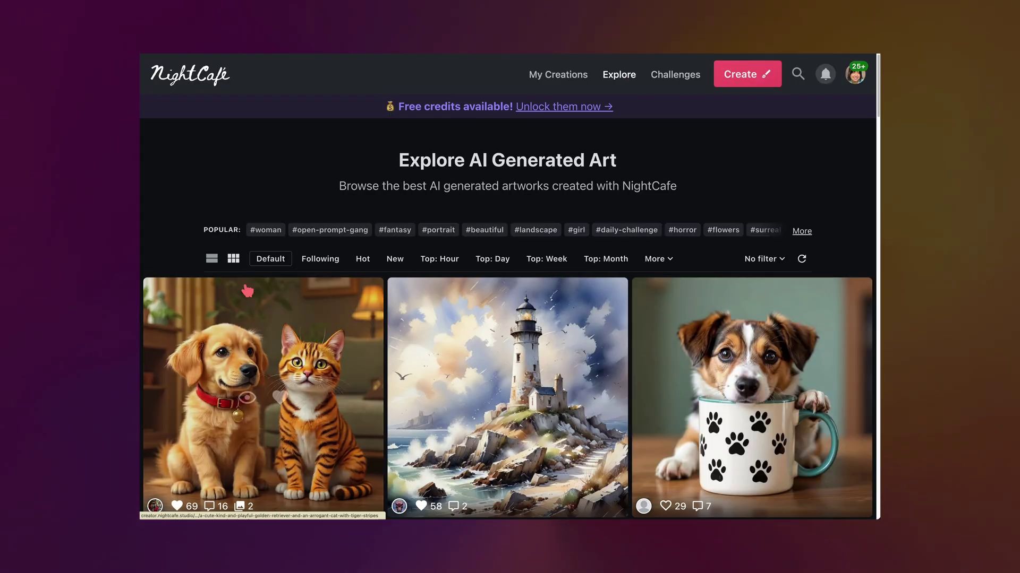
Sort Explore by New and view the heart artwork's details.
left_click(395, 259)
left_click(350, 297)
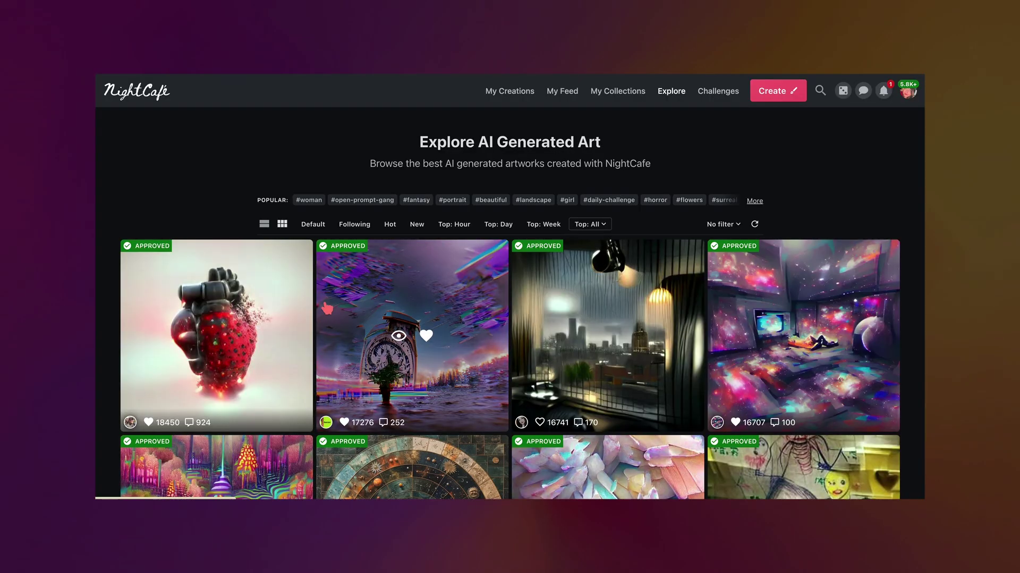
Scroll the Explore grid and view the clock artwork's details.
scroll(326, 308, "down", 3)
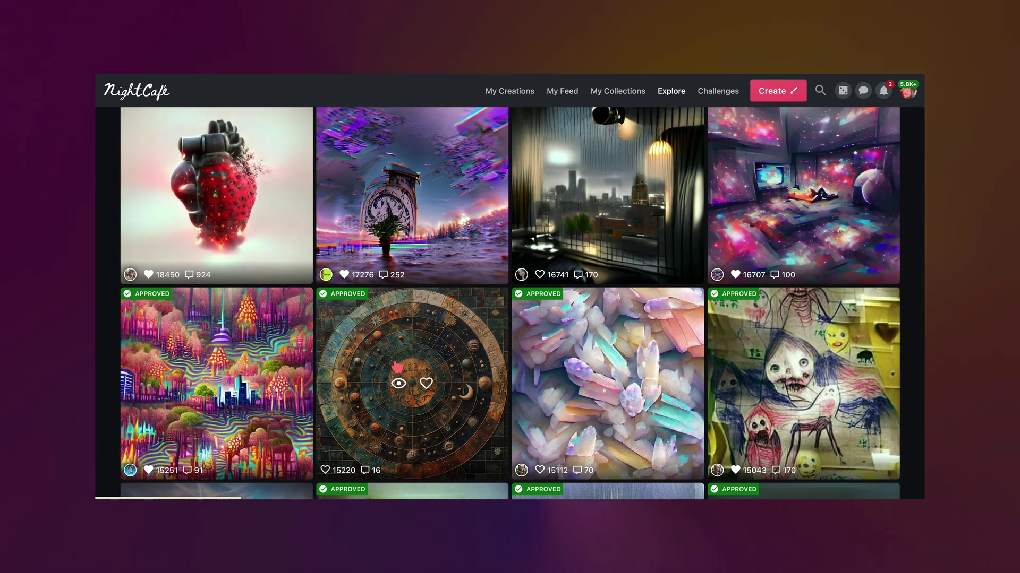
left_click(445, 225)
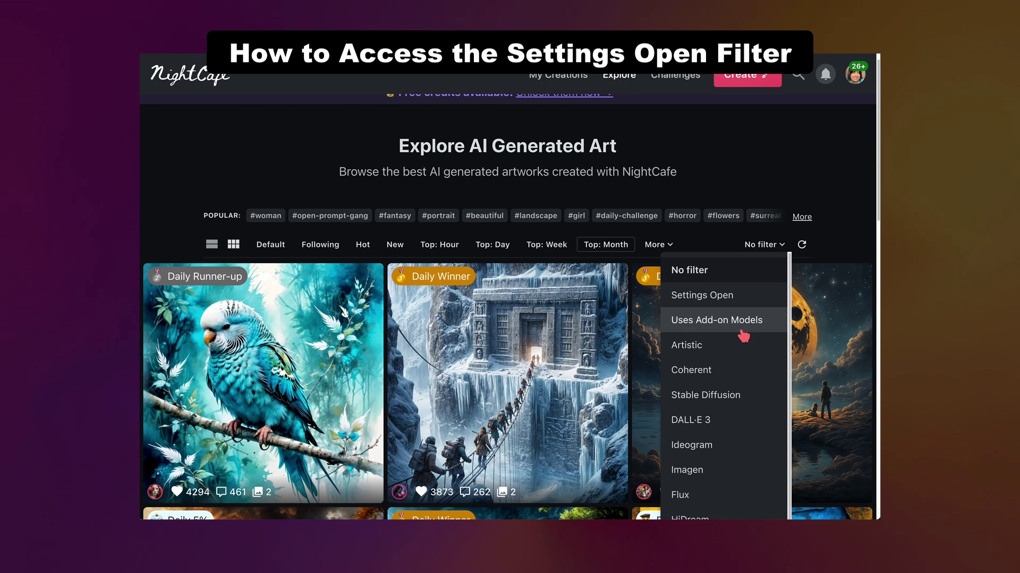
Filter Explore to show only Settings Open creations.
left_click(725, 291)
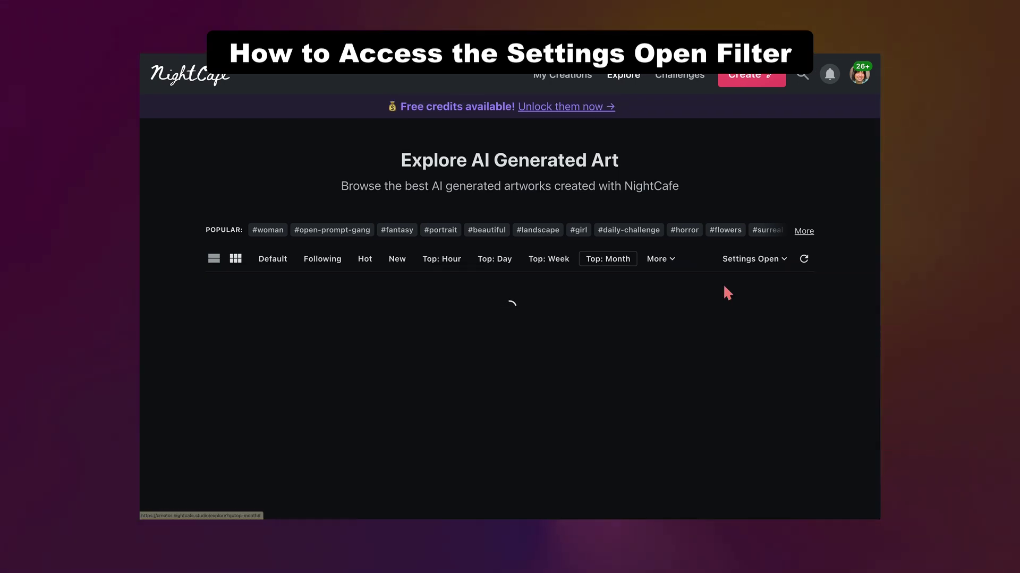
scroll(478, 348, "down", 1)
scroll(478, 348, "down", 1)
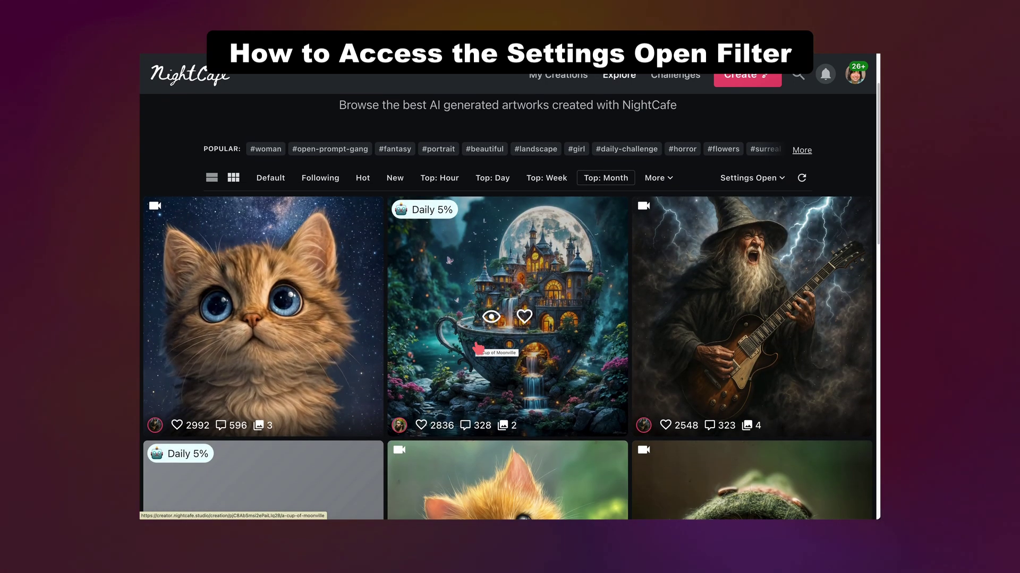
View Admiring the Meowlaxy's settings: the Kling 1.6 Standard model and its prompts.
left_click(279, 280)
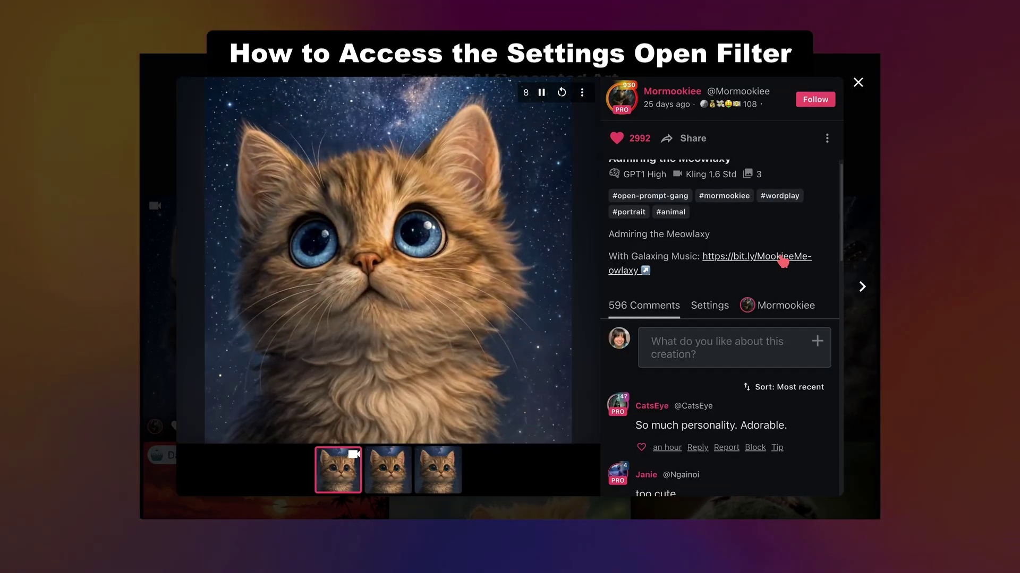
scroll(781, 255, "down", 2)
left_click(710, 247)
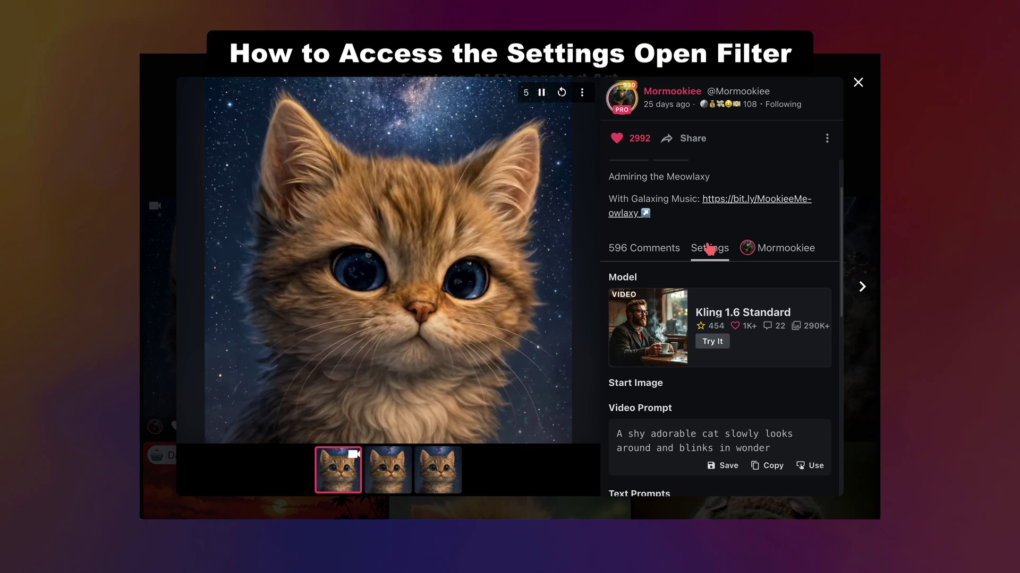
scroll(700, 386, "down", 2)
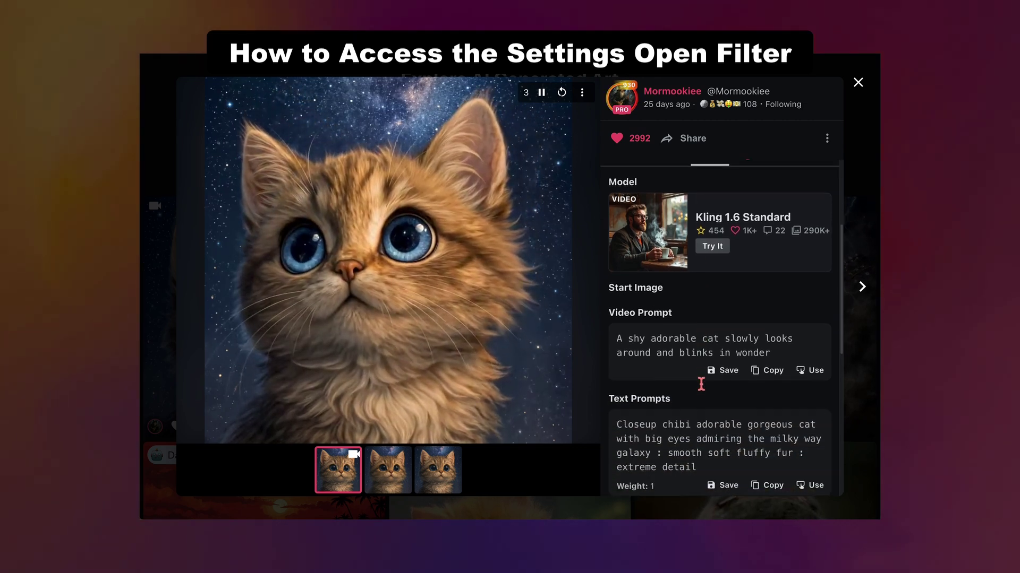
scroll(701, 384, "down", 2)
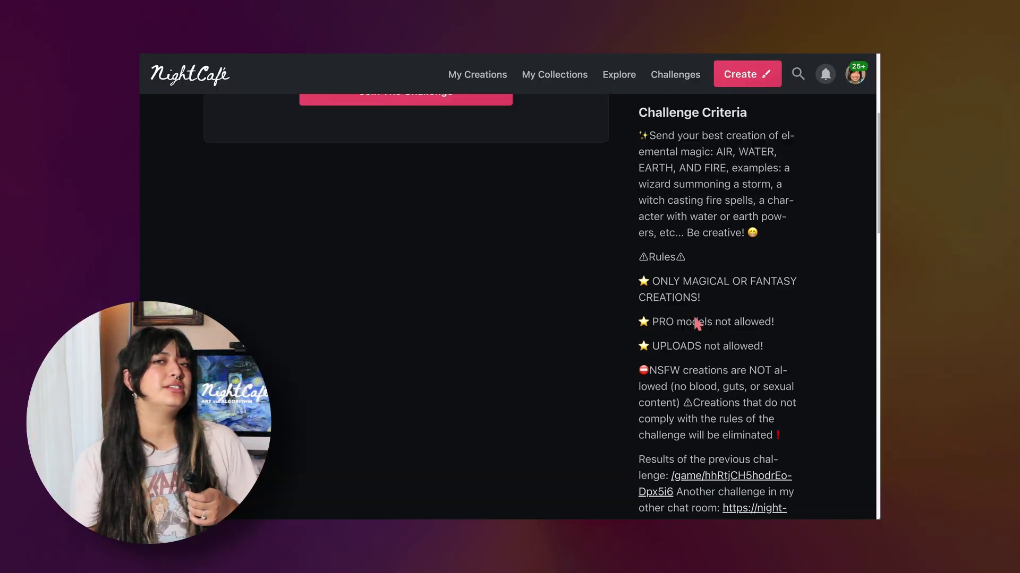
scroll(699, 320, "down", 3)
scroll(683, 362, "up", 3)
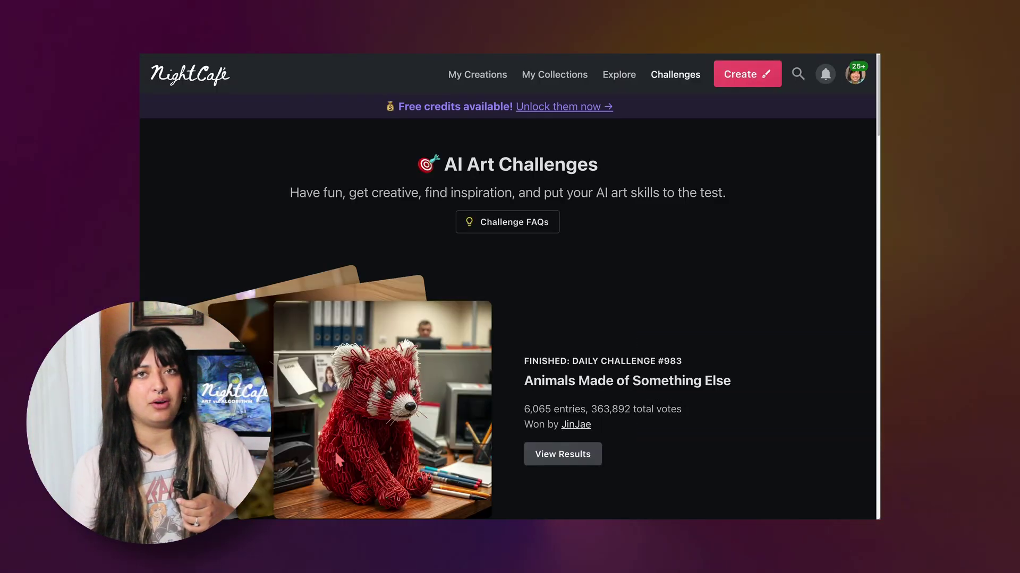
scroll(335, 451, "down", 5)
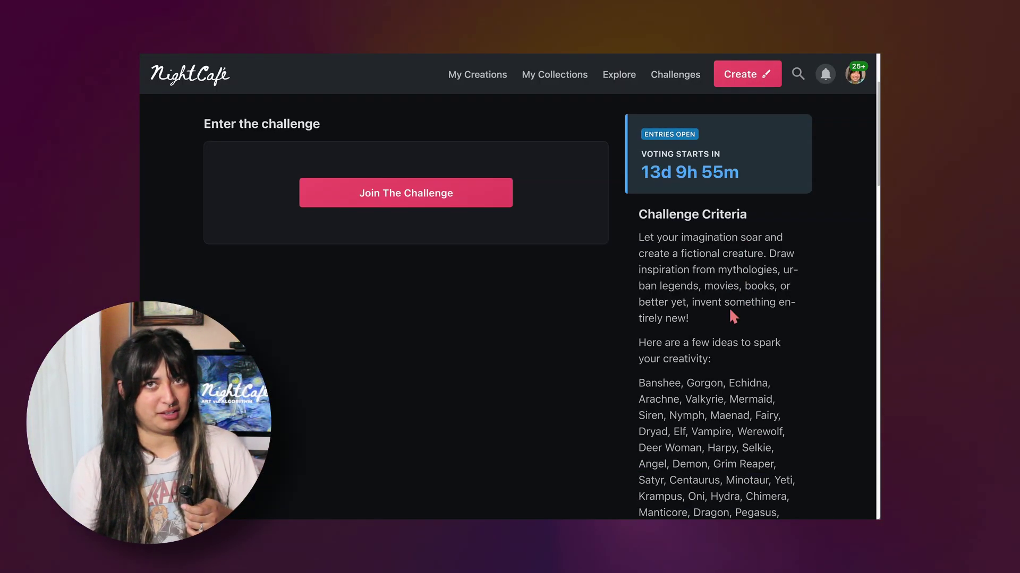
scroll(728, 307, "down", 5)
scroll(770, 332, "down", 5)
scroll(723, 372, "up", 5)
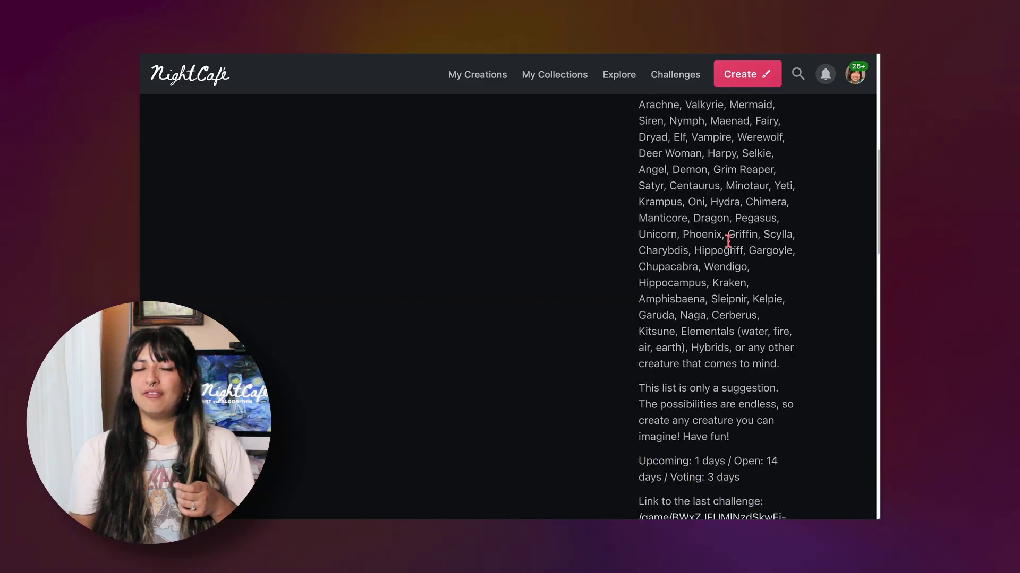